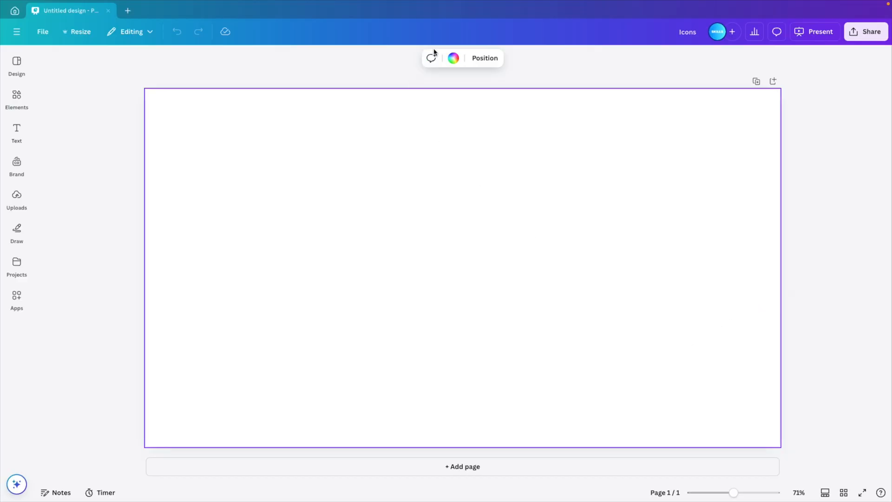
# - Fill the slide background with the red swatch from the Color panel
pyautogui.click(453, 58)
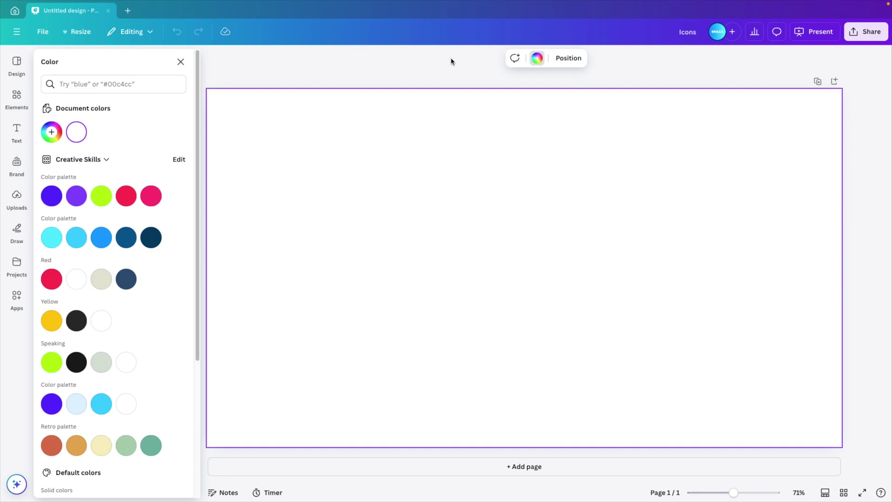
pyautogui.click(126, 196)
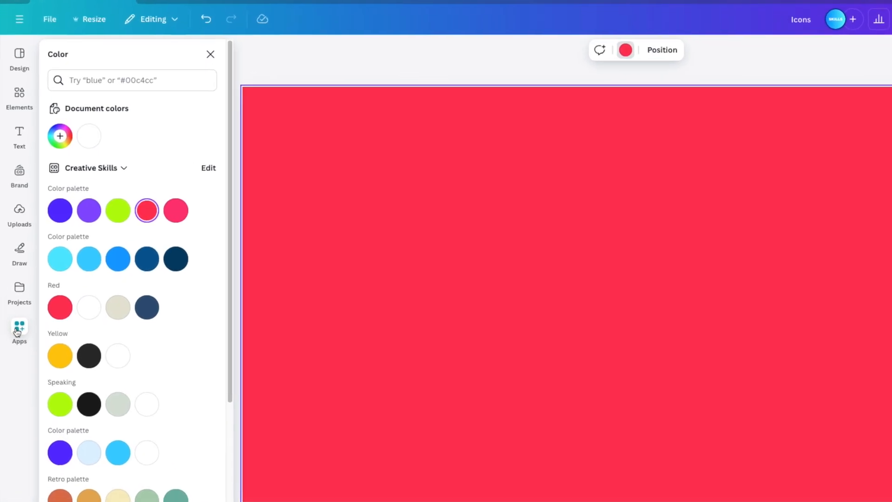
# - Search the Apps sidebar for "ikonik" and open the Ikonik icon app
pyautogui.click(17, 302)
pyautogui.click(186, 29)
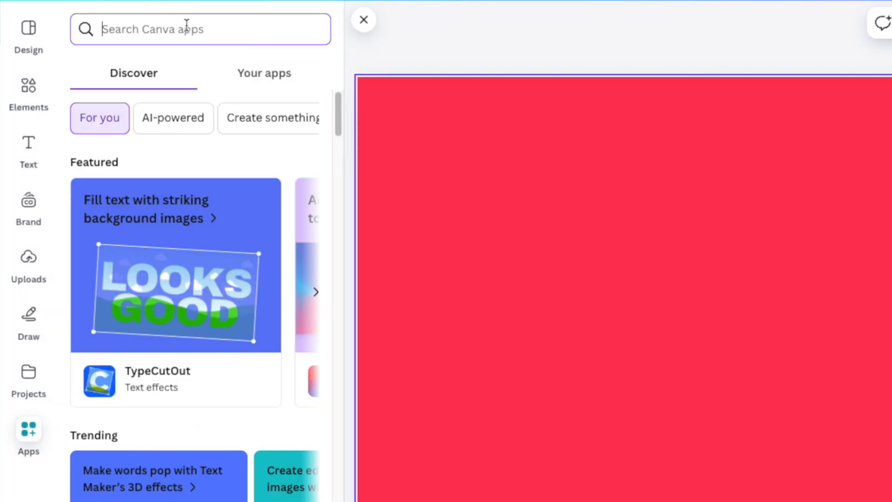
pyautogui.write('ikonik')
pyautogui.press('Return')
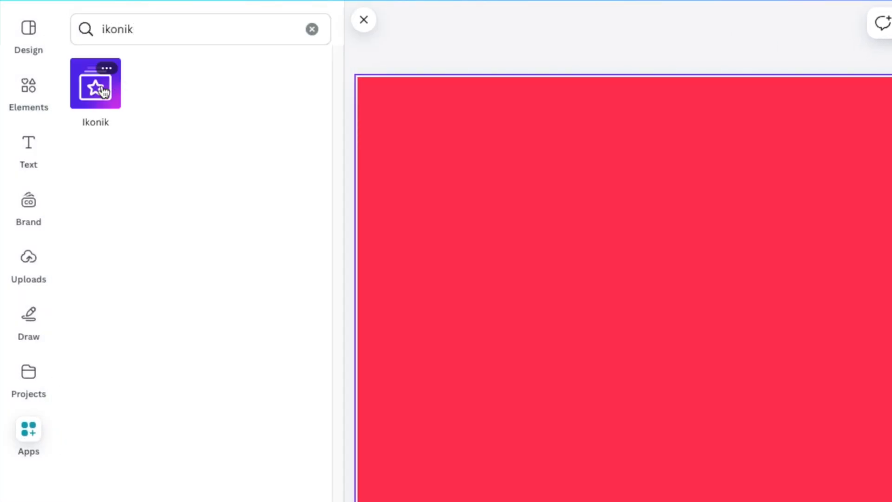
pyautogui.click(96, 85)
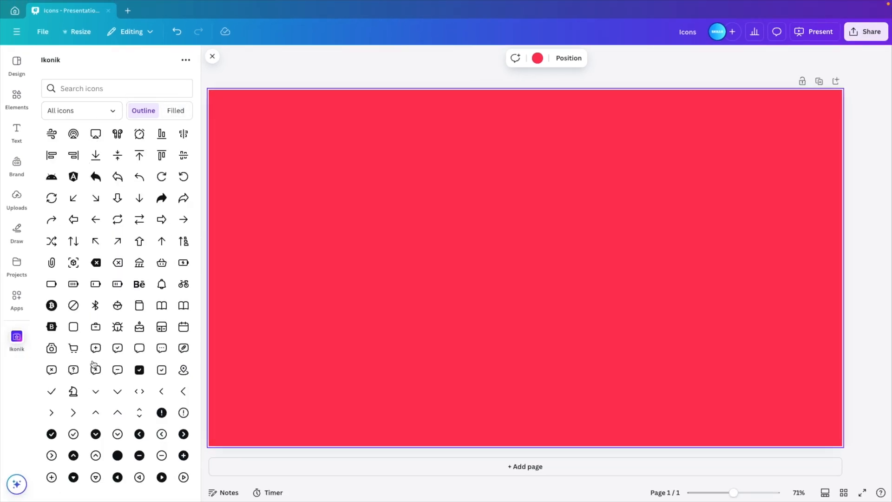
pyautogui.scroll(-5, 95, 366)
pyautogui.scroll(-5, 107, 363)
pyautogui.scroll(5, 106, 362)
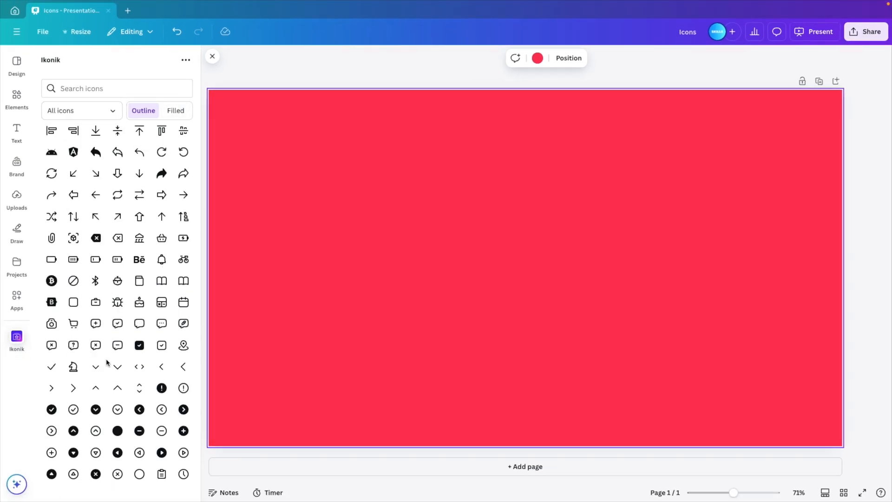
pyautogui.scroll(2, 107, 362)
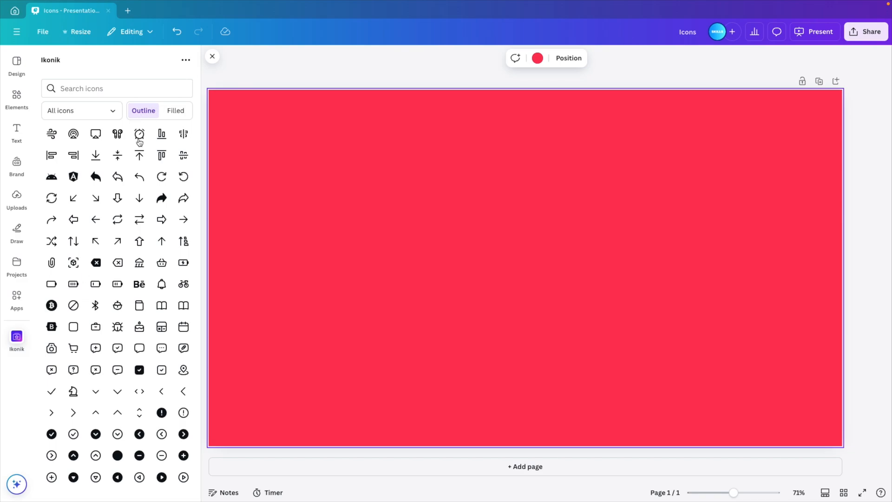
pyautogui.click(176, 111)
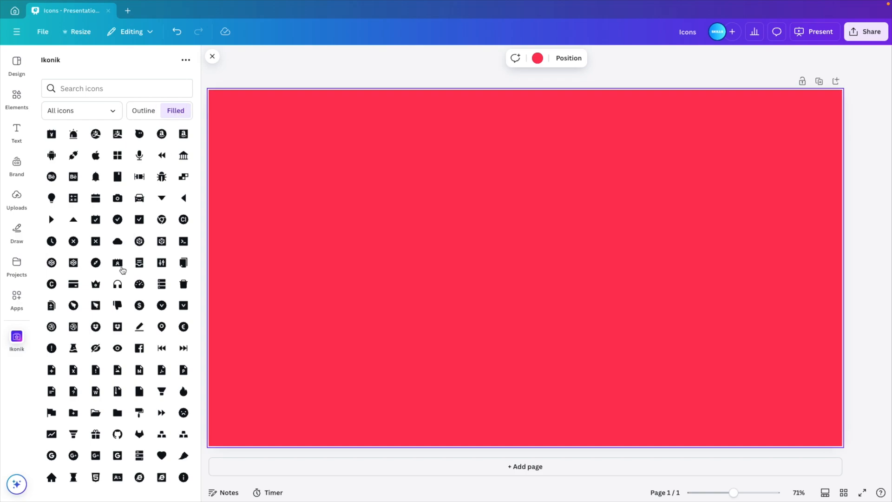
pyautogui.scroll(-4, 119, 258)
pyautogui.scroll(-2, 111, 292)
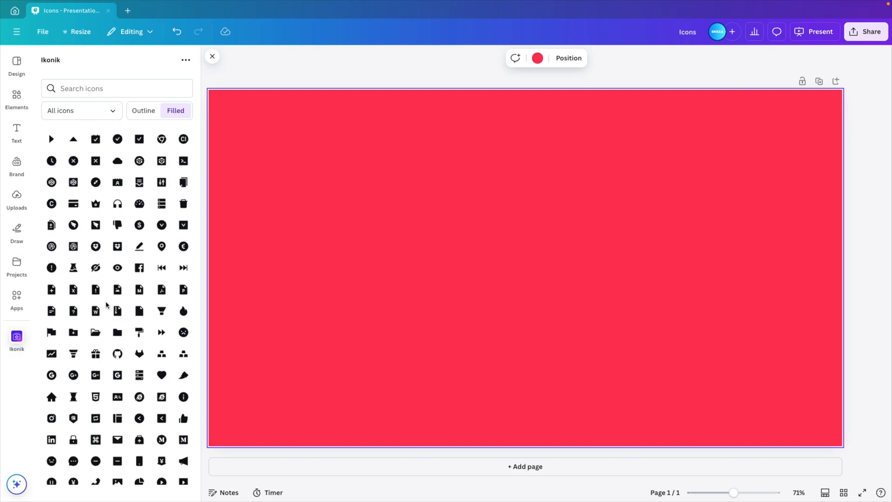
pyautogui.scroll(3, 106, 305)
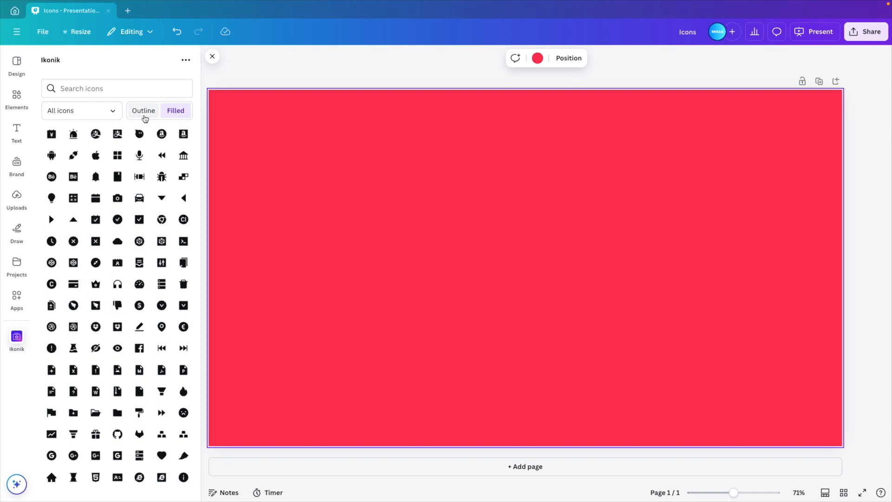
# - Search Ikonik outline icons for "message" and add the speech bubble to the slide
pyautogui.click(143, 110)
pyautogui.click(96, 89)
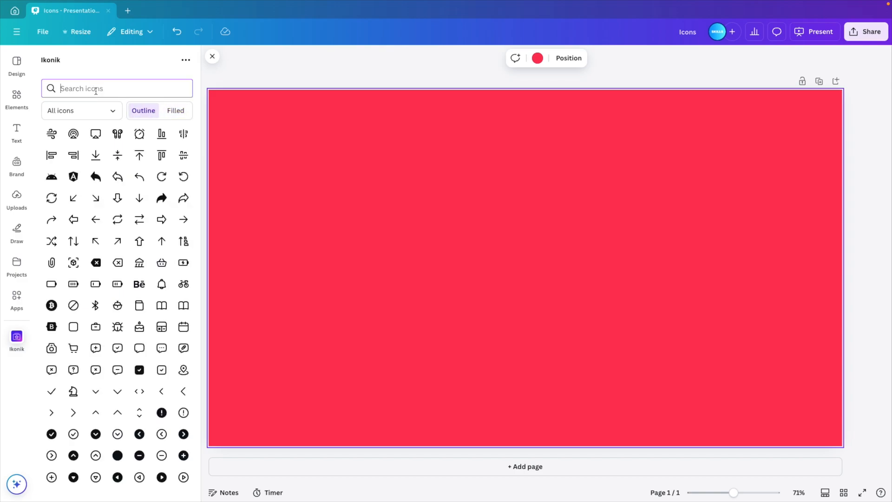
pyautogui.write('message')
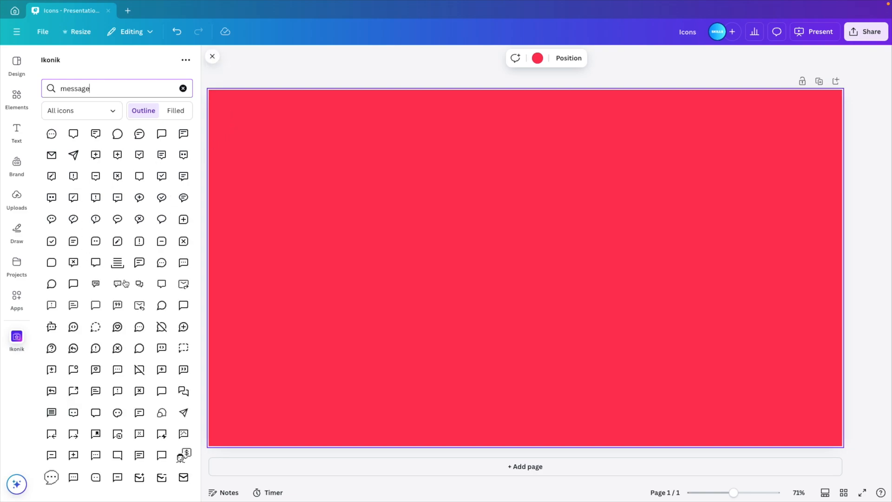
pyautogui.click(117, 133)
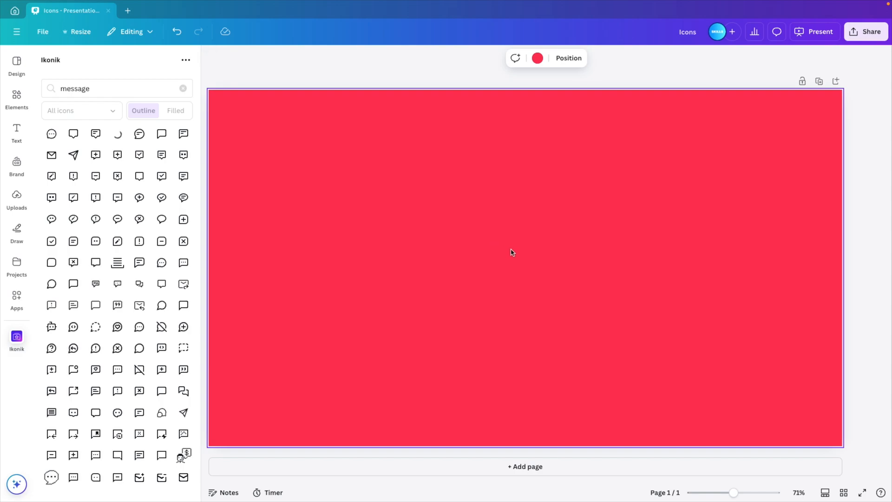
pyautogui.moveTo(339, 194); pyautogui.dragTo(339, 197)
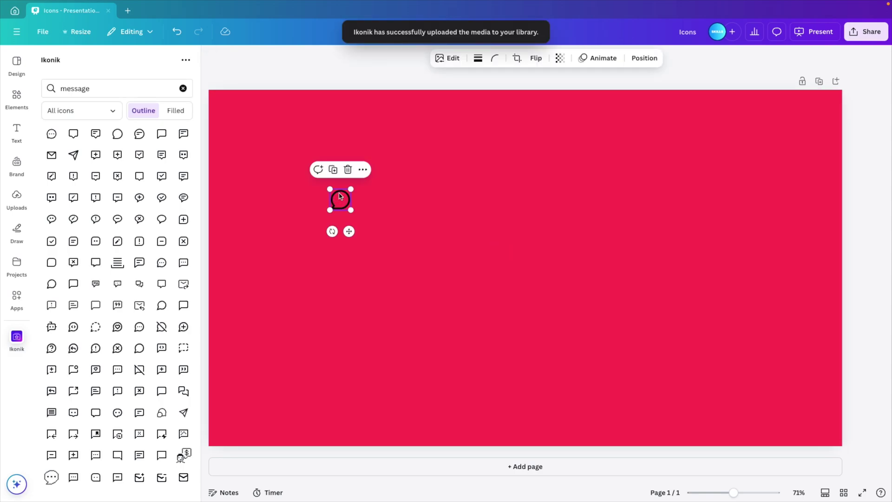
# - Add the chat face icon and line the paper plane and chat face up beside the speech bubble
pyautogui.click(184, 156)
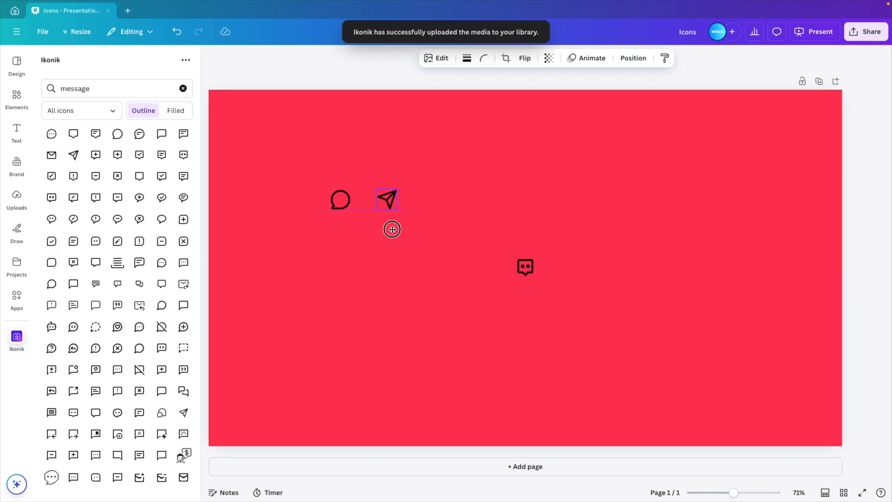
pyautogui.moveTo(531, 299); pyautogui.dragTo(392, 227)
pyautogui.moveTo(525, 268)
pyautogui.mouseDown()
pyautogui.moveTo(459, 196)
pyautogui.moveTo(434, 200)
pyautogui.mouseUp()
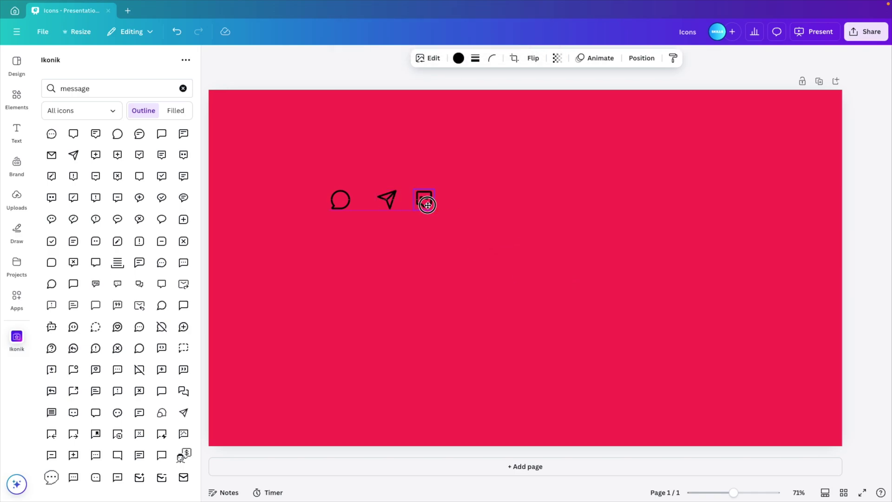
# - Search "tree", add two outline tree icons and move them into the icon row
pyautogui.click(183, 88)
pyautogui.write('tree')
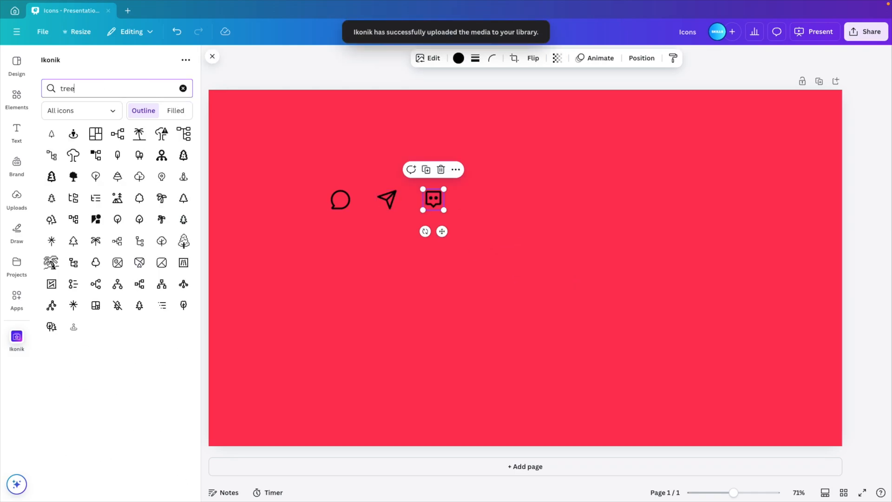
pyautogui.click(141, 222)
pyautogui.click(162, 242)
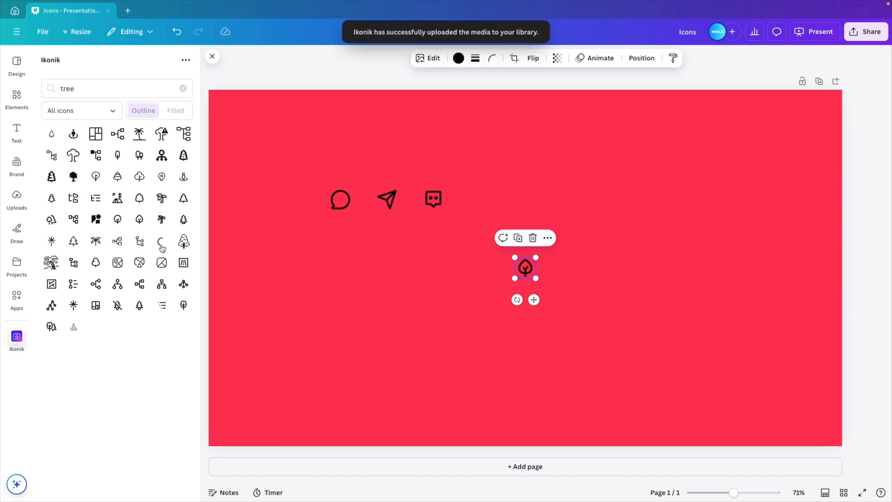
pyautogui.moveTo(526, 268); pyautogui.dragTo(505, 199)
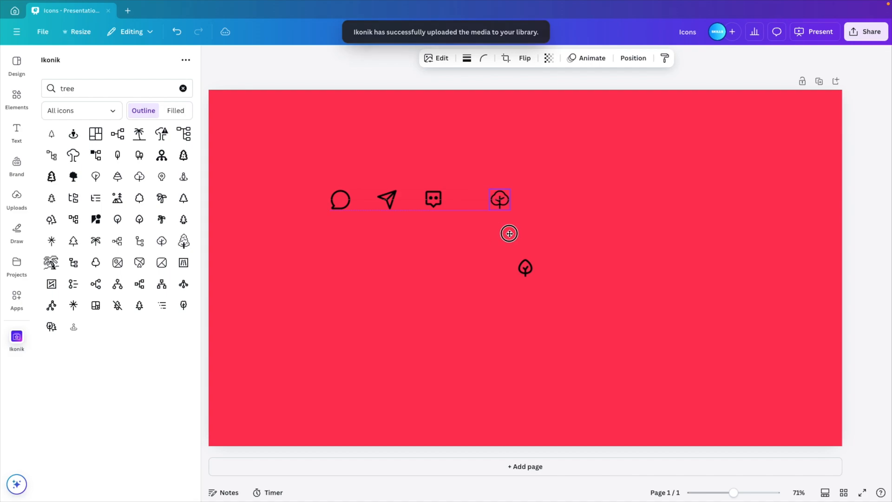
pyautogui.click(482, 295)
# - Turn the chat face icon white, enlarge it and move it to the lower left
pyautogui.click(207, 57)
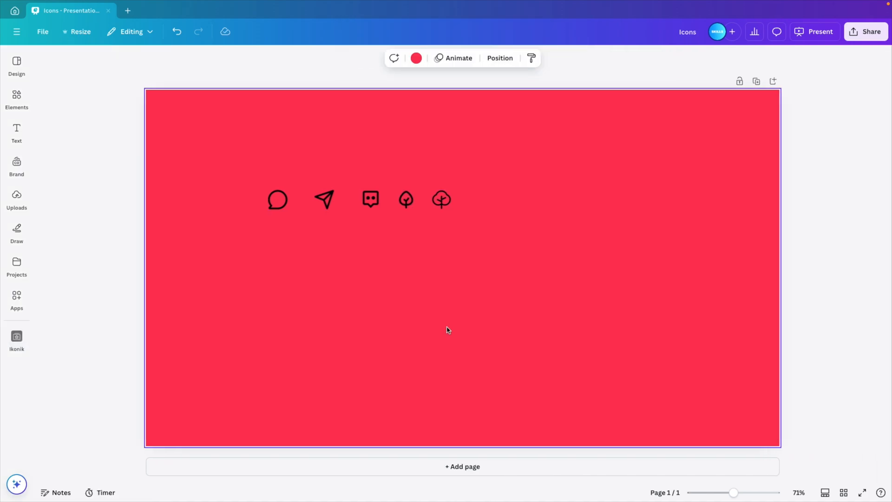
pyautogui.click(370, 203)
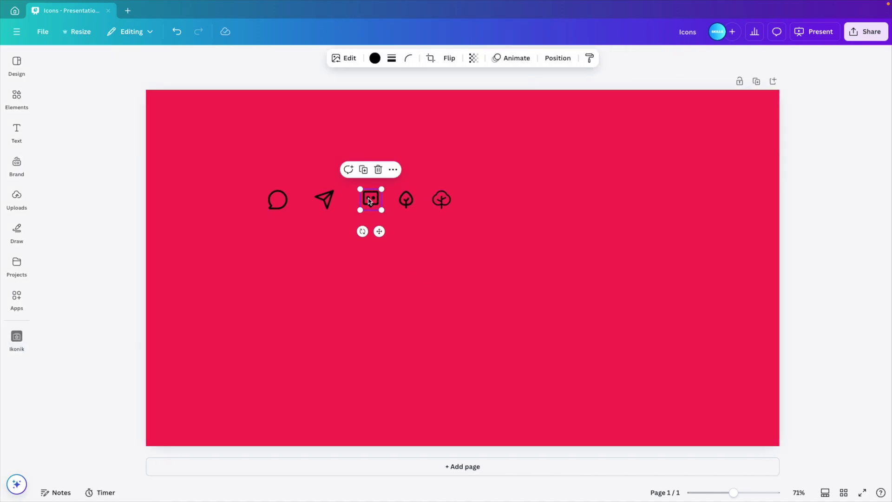
pyautogui.click(374, 58)
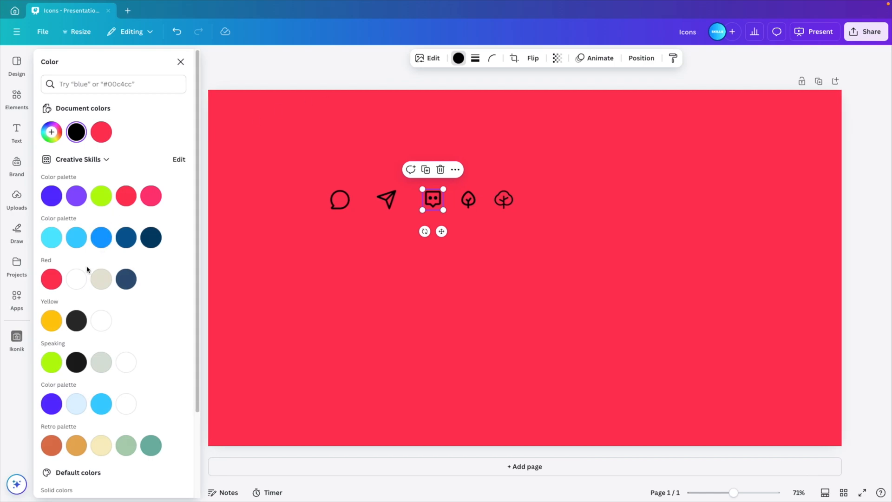
pyautogui.click(77, 279)
pyautogui.moveTo(444, 209); pyautogui.dragTo(620, 380)
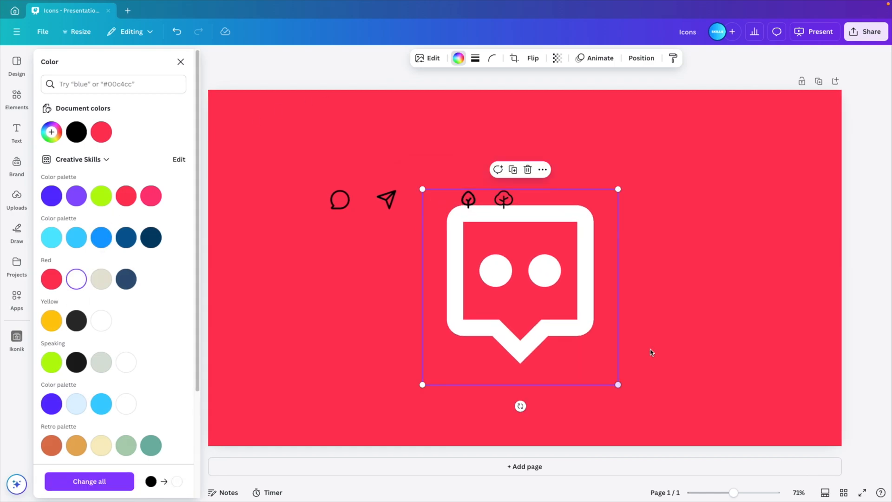
pyautogui.moveTo(600, 313); pyautogui.dragTo(570, 351)
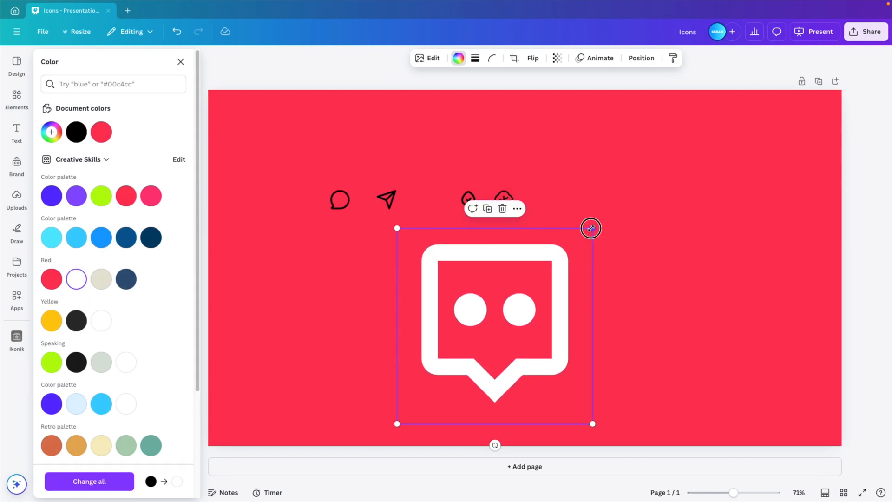
pyautogui.moveTo(592, 227); pyautogui.dragTo(478, 341)
pyautogui.moveTo(432, 360); pyautogui.dragTo(300, 294)
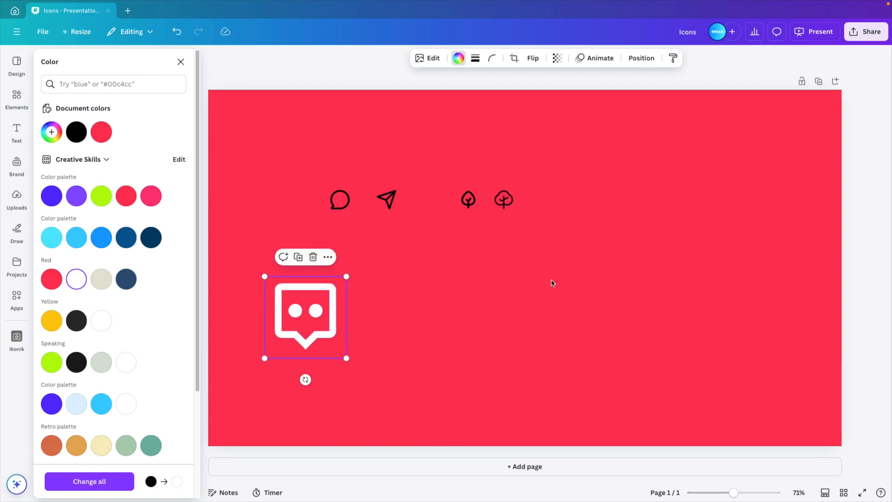
# - Turn the plain tree icon white, enlarge it and place it beside the chat face
pyautogui.click(467, 200)
pyautogui.click(458, 58)
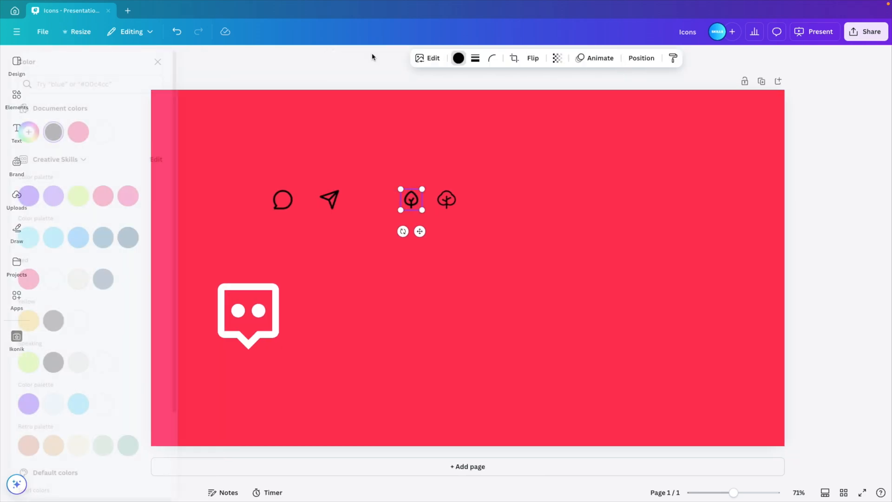
pyautogui.click(126, 132)
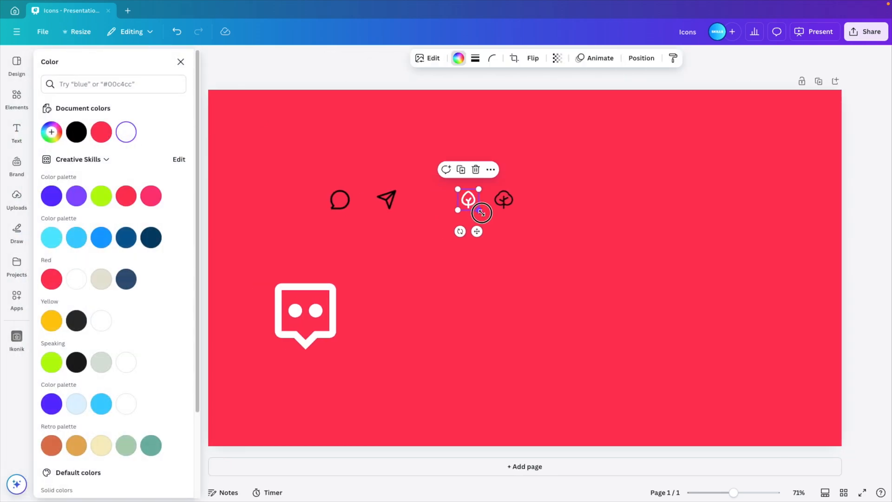
pyautogui.moveTo(479, 209); pyautogui.dragTo(551, 279)
pyautogui.moveTo(502, 230); pyautogui.dragTo(418, 321)
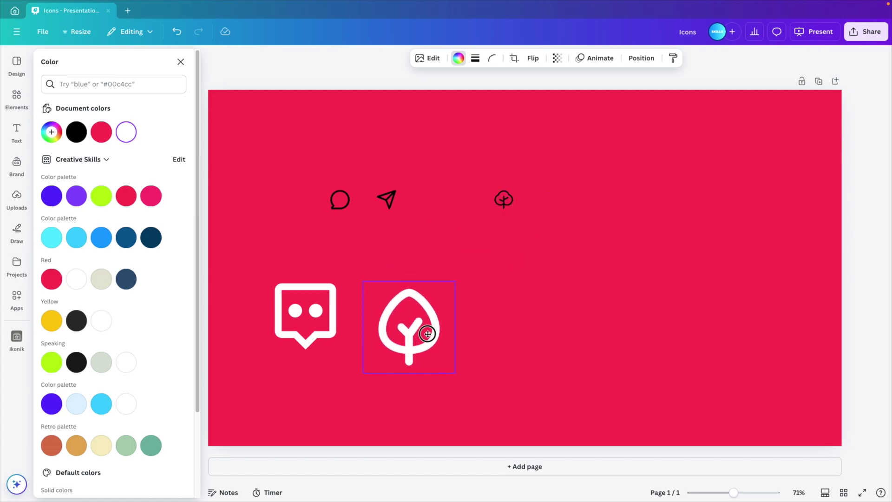
pyautogui.click(504, 200)
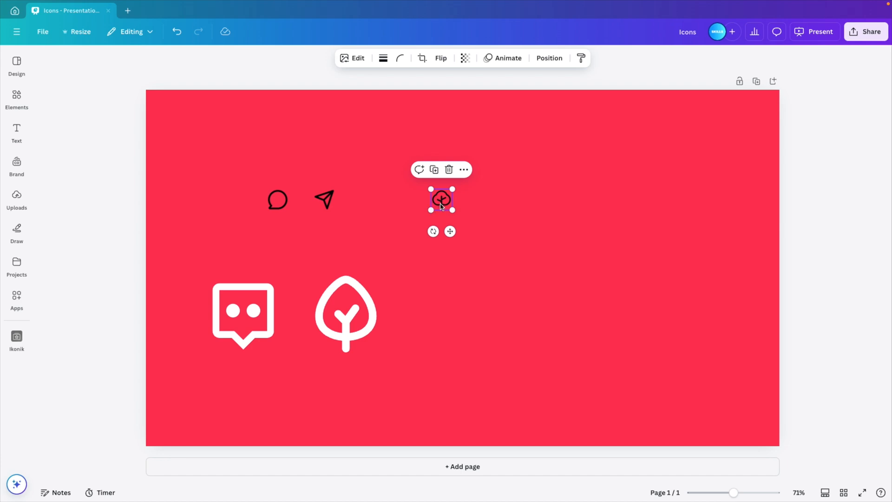
# - Enlarge the small black leafy tree icon to match the white icons
pyautogui.moveTo(453, 210); pyautogui.dragTo(501, 283)
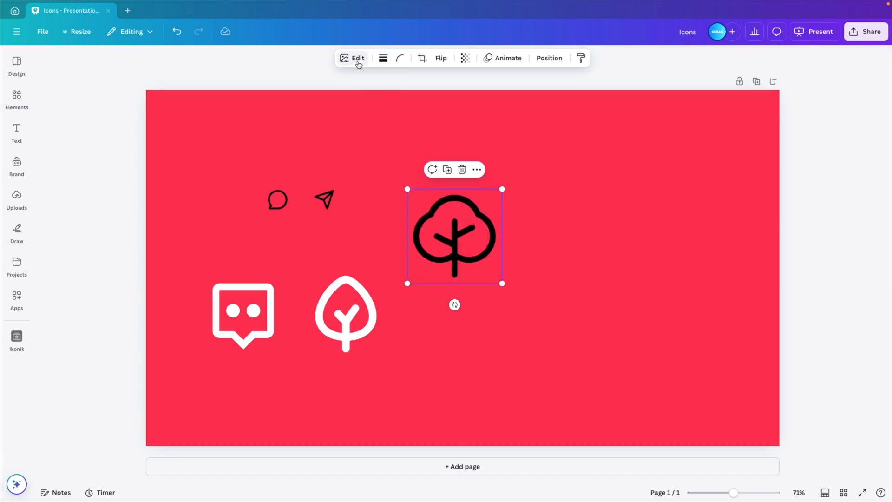
# - In Adjust, set Blacks to -100 and Whites, Brightness, Contrast and Highlights to 100
pyautogui.click(343, 60)
pyautogui.click(100, 89)
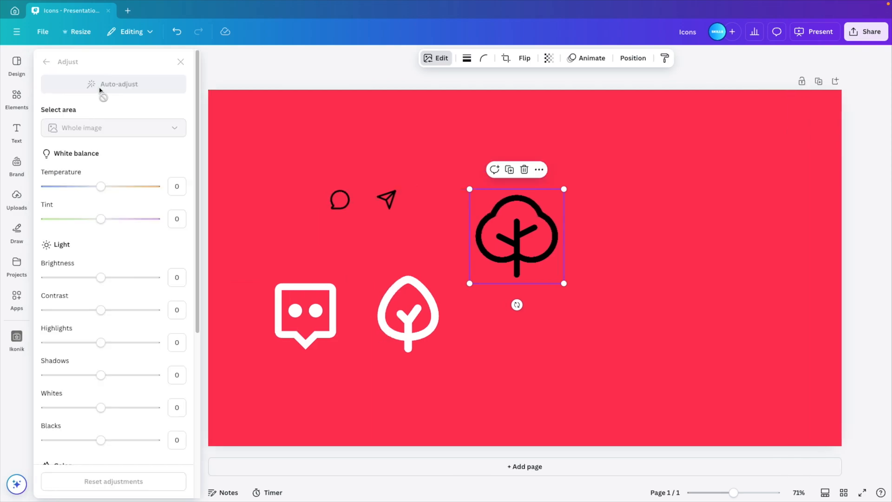
pyautogui.scroll(-3, 116, 197)
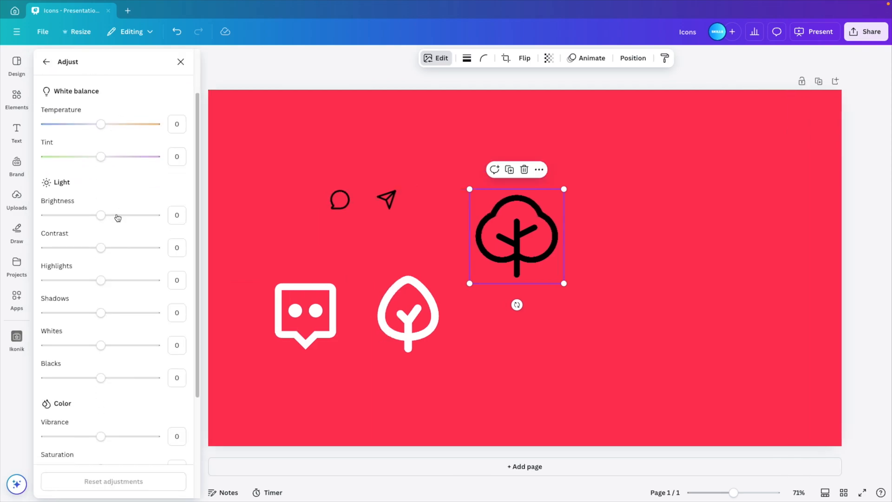
pyautogui.moveTo(101, 379); pyautogui.dragTo(13, 376)
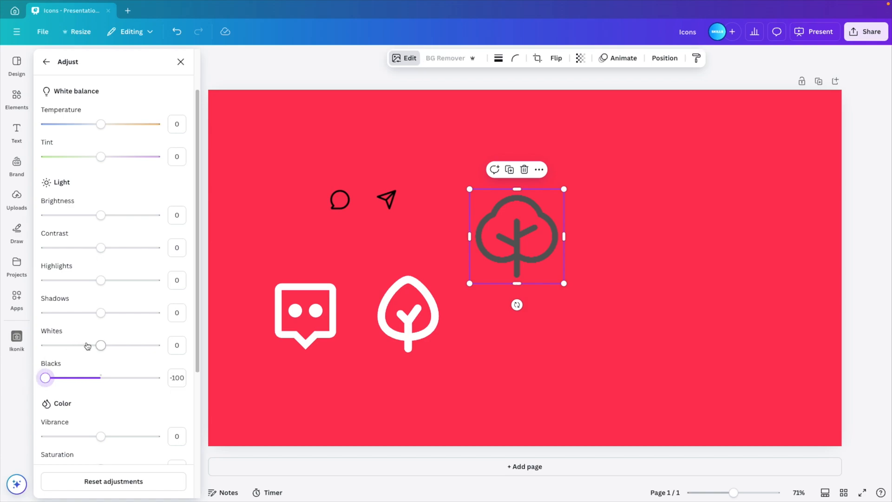
pyautogui.moveTo(102, 345); pyautogui.dragTo(200, 345)
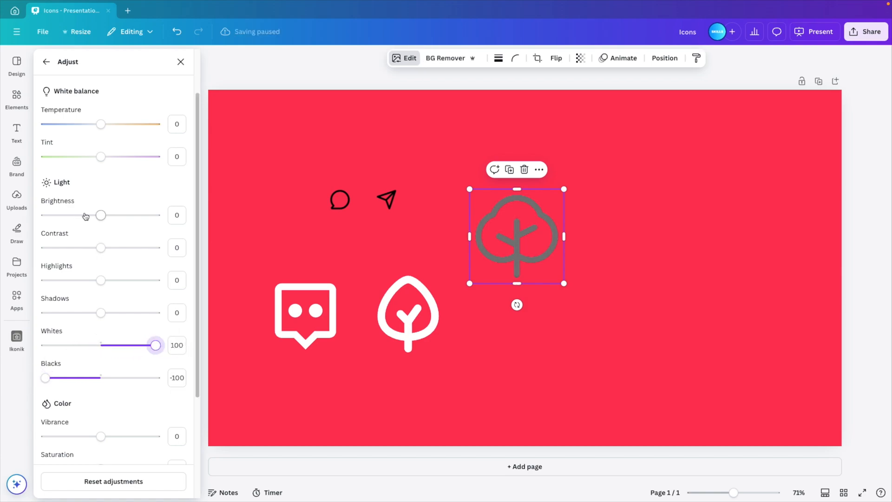
pyautogui.moveTo(101, 214); pyautogui.dragTo(207, 218)
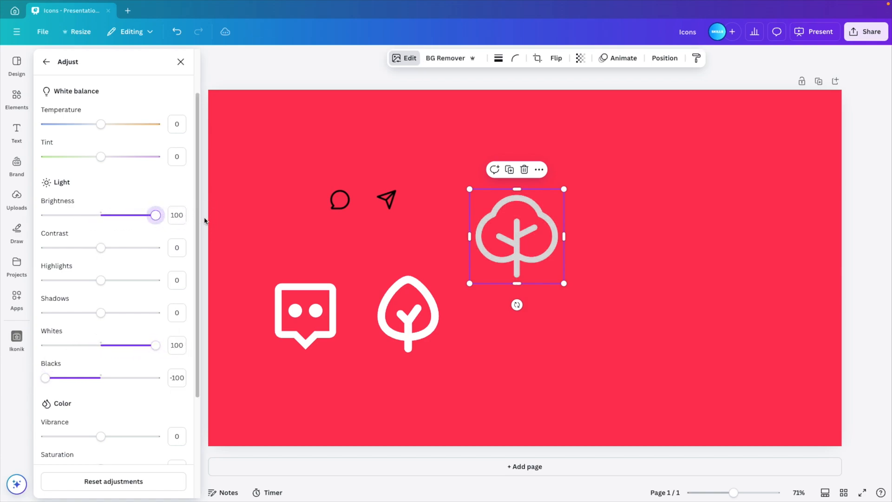
pyautogui.moveTo(101, 247); pyautogui.dragTo(223, 243)
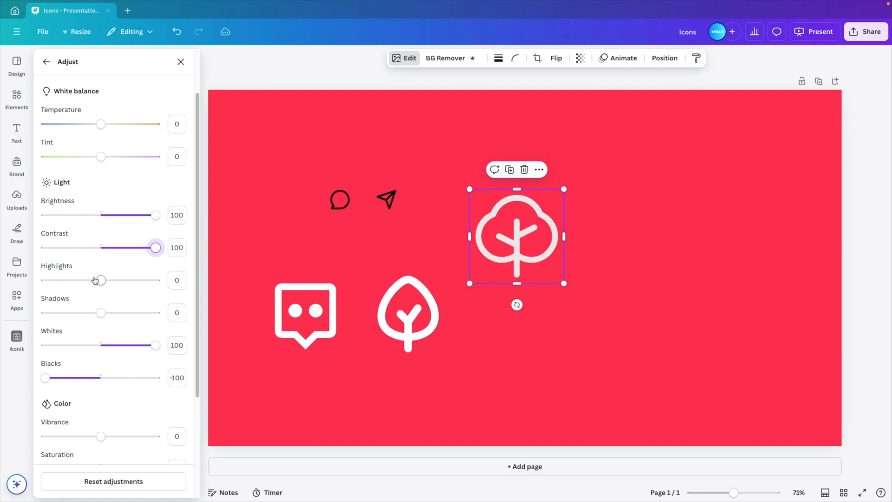
pyautogui.moveTo(101, 280); pyautogui.dragTo(230, 278)
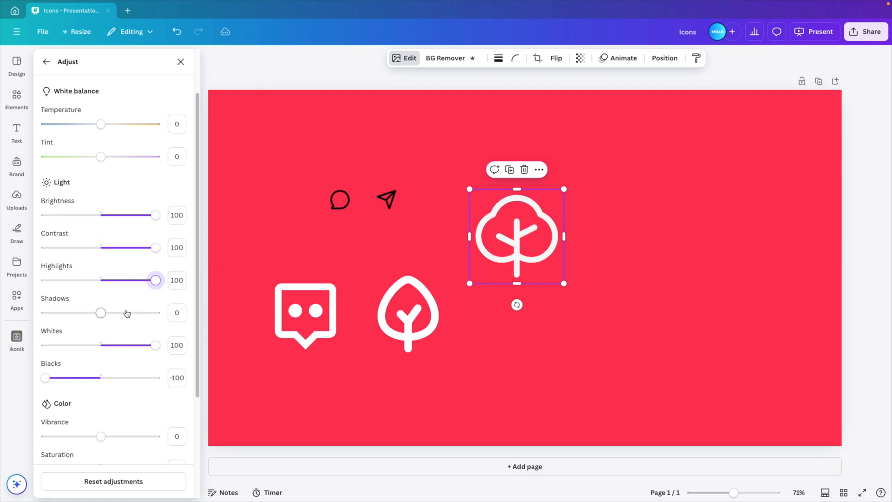
# - Move the white tree into the row, then enlarge the paper plane and place it beside the tree
pyautogui.moveTo(548, 262); pyautogui.dragTo(474, 306)
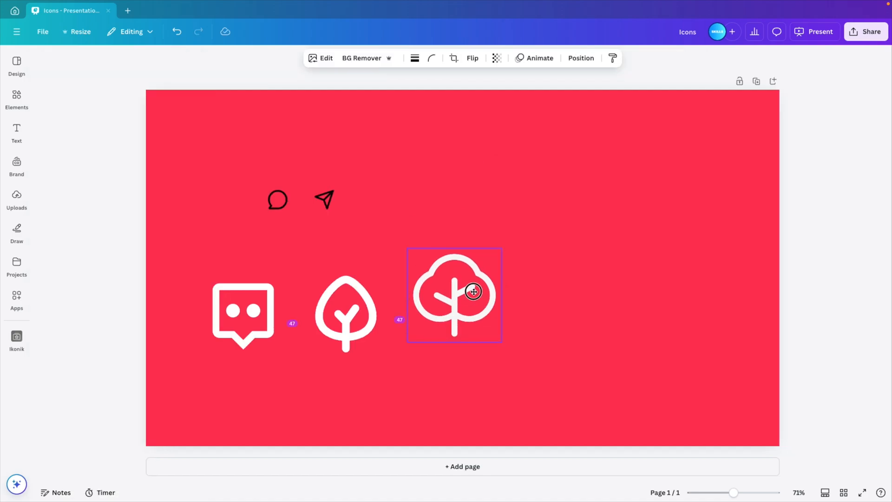
pyautogui.click(324, 200)
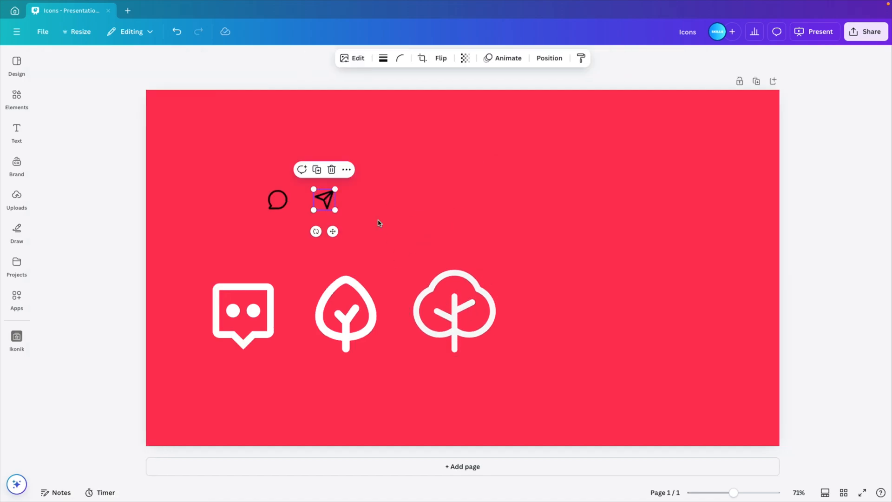
pyautogui.moveTo(333, 207); pyautogui.dragTo(383, 257)
pyautogui.moveTo(352, 225); pyautogui.dragTo(582, 305)
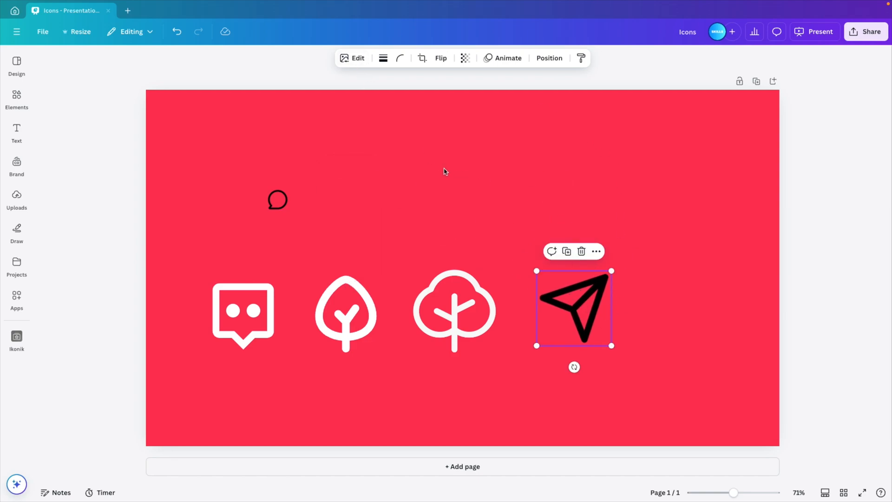
pyautogui.click(466, 284)
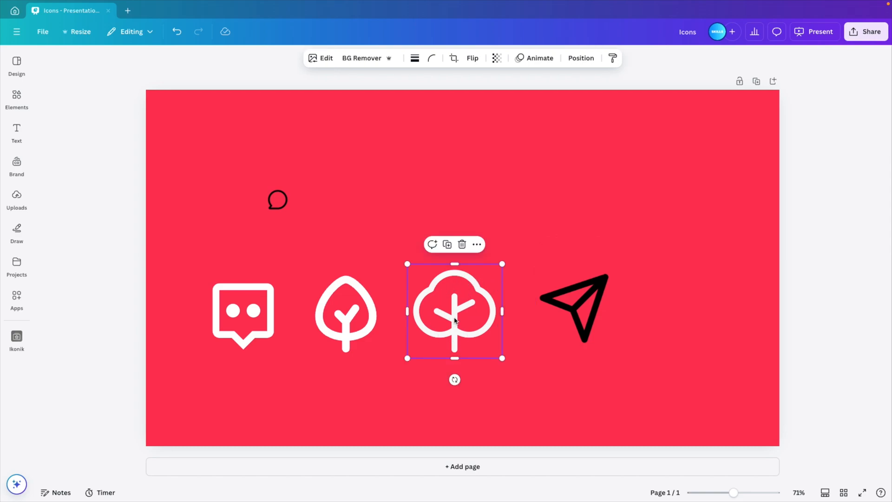
# - Copy the tree's white style onto the paper plane, then enlarge the speech bubble and move it right
pyautogui.click(613, 58)
pyautogui.click(585, 287)
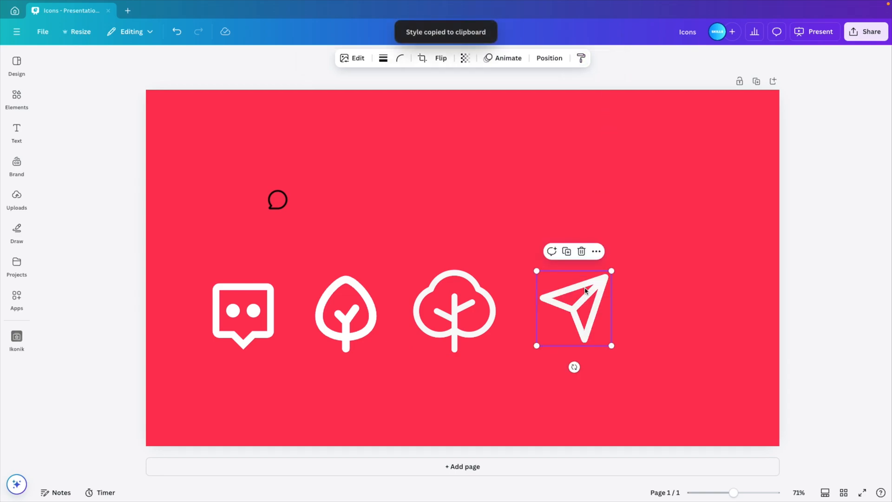
pyautogui.click(277, 200)
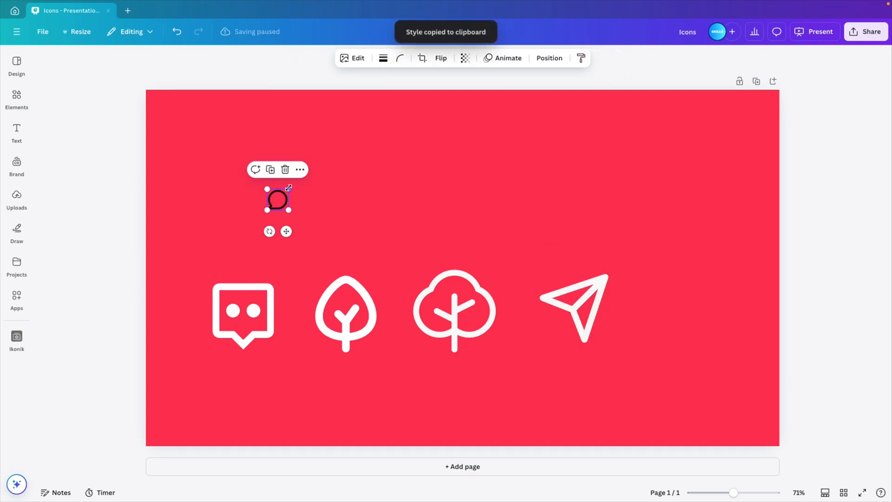
pyautogui.moveTo(286, 190); pyautogui.dragTo(390, 98)
pyautogui.moveTo(362, 167)
pyautogui.mouseDown()
pyautogui.moveTo(676, 272)
pyautogui.moveTo(704, 202)
pyautogui.mouseUp()
# - Copy the white style onto the speech bubble and shrink it back to icon size
pyautogui.click(583, 299)
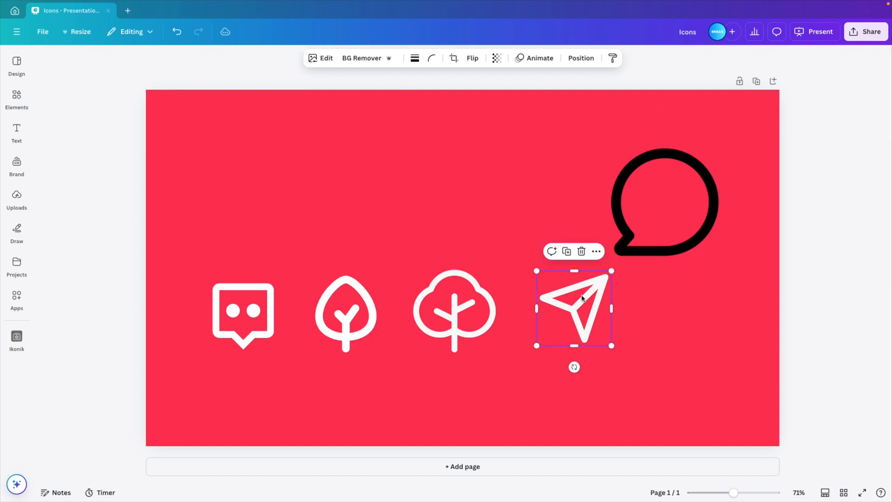
pyautogui.click(612, 58)
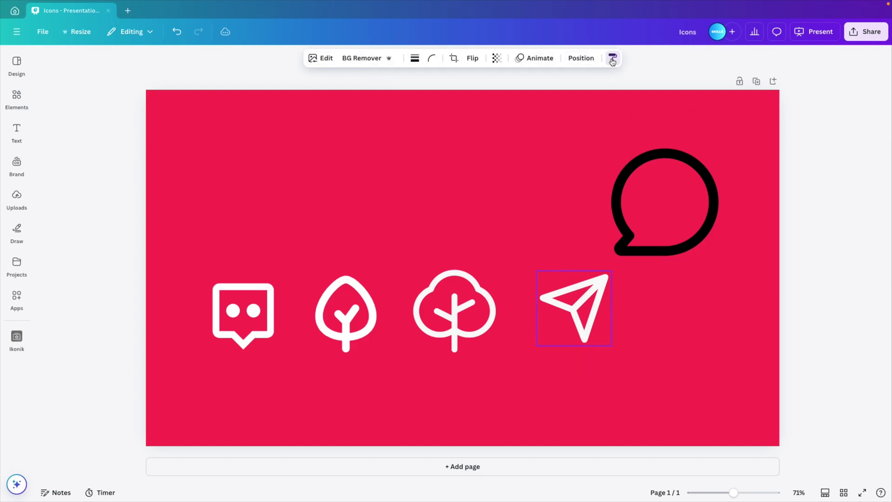
pyautogui.click(659, 159)
pyautogui.moveTo(723, 144); pyautogui.dragTo(646, 221)
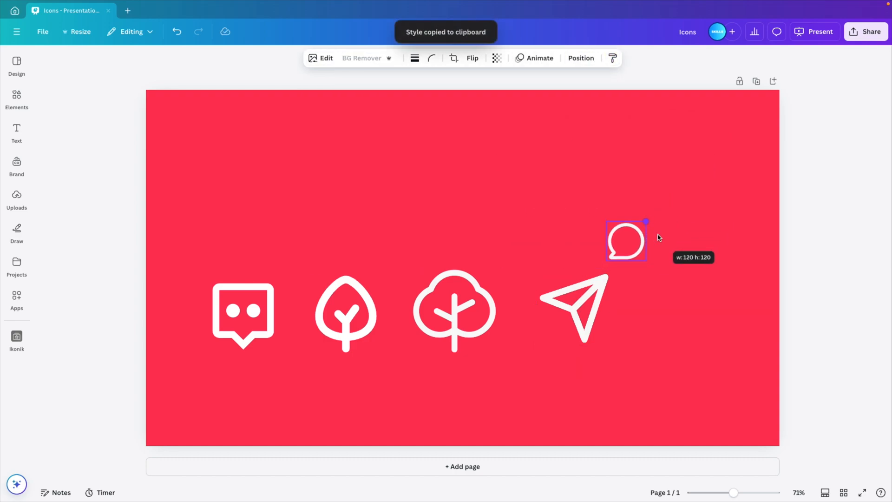
# - Resize the paper plane to match the others and move the speech bubble to the row's right end
pyautogui.click(606, 294)
pyautogui.moveTo(612, 271); pyautogui.dragTo(589, 296)
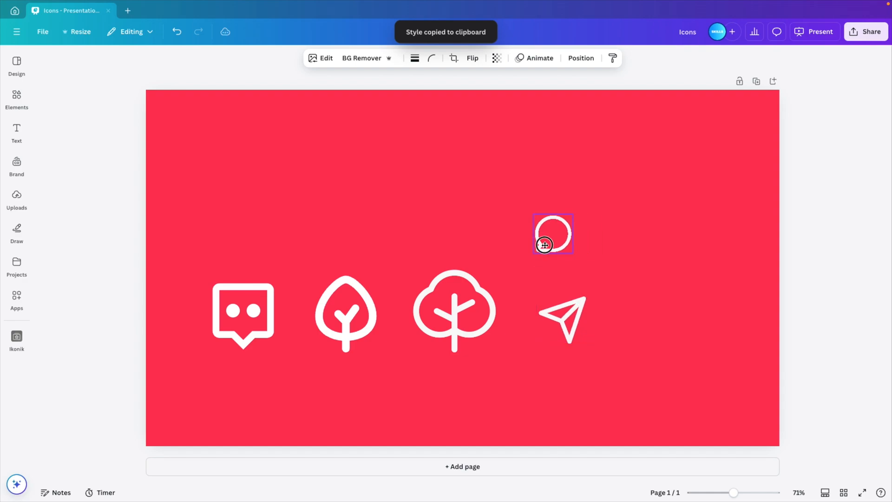
pyautogui.moveTo(625, 240)
pyautogui.mouseDown()
pyautogui.moveTo(537, 247)
pyautogui.moveTo(637, 322)
pyautogui.moveTo(696, 271)
pyautogui.mouseUp()
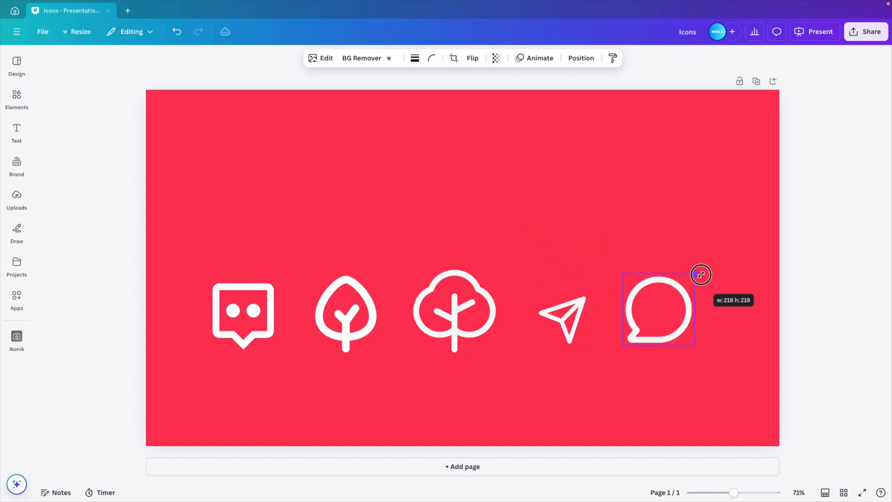
pyautogui.click(610, 307)
pyautogui.click(572, 313)
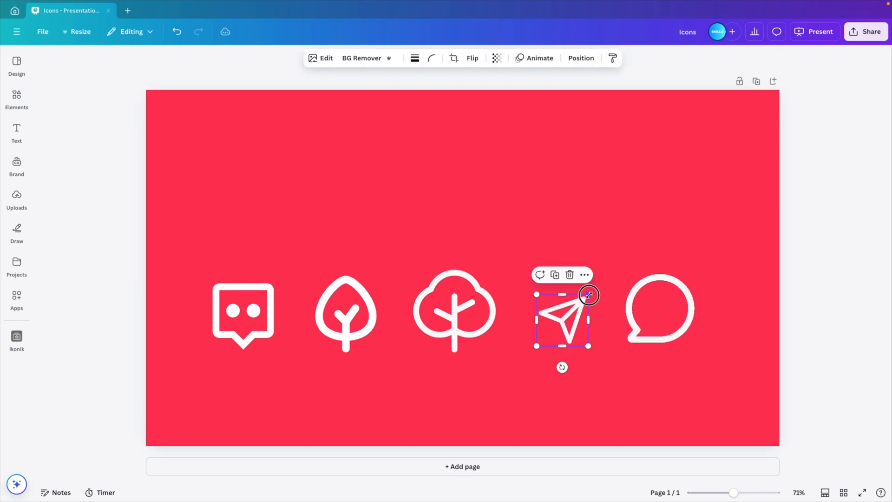
pyautogui.moveTo(585, 293)
pyautogui.mouseDown()
pyautogui.moveTo(591, 304)
pyautogui.moveTo(558, 306)
pyautogui.mouseUp()
# - Marquee-select all five icons and move them up together
pyautogui.click(487, 181)
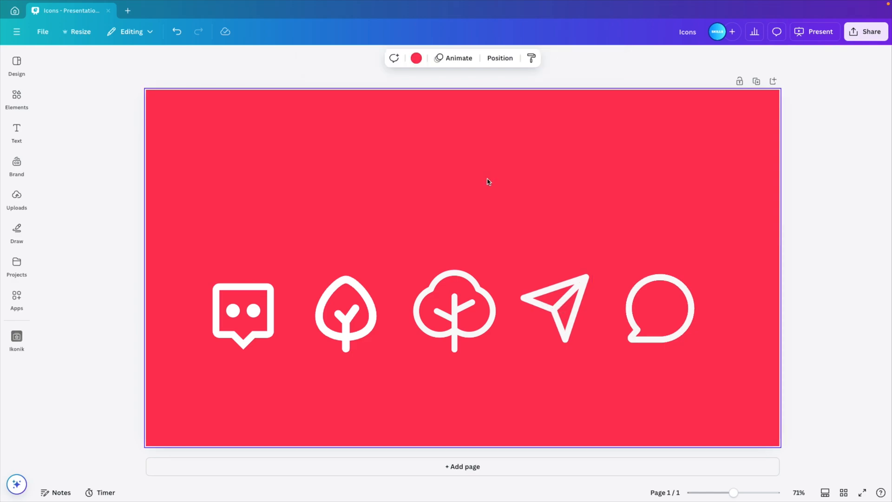
pyautogui.moveTo(28, 230); pyautogui.dragTo(696, 418)
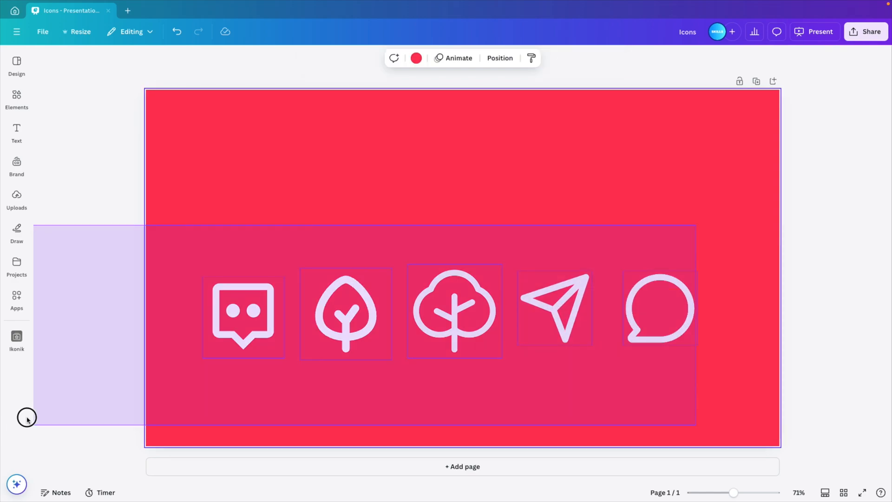
pyautogui.moveTo(446, 314); pyautogui.dragTo(446, 268)
pyautogui.click(705, 180)
pyautogui.moveTo(706, 181); pyautogui.dragTo(175, 313)
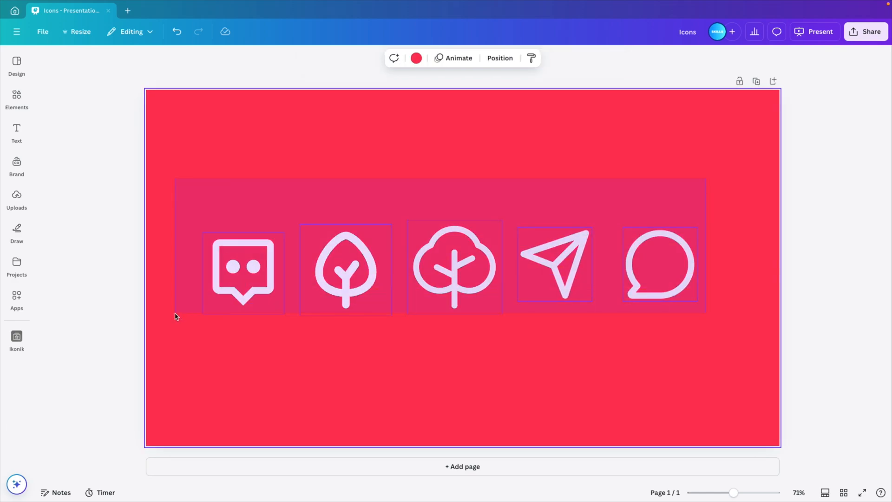
# - In Position, align the icons to middle and space them evenly horizontally
pyautogui.click(522, 58)
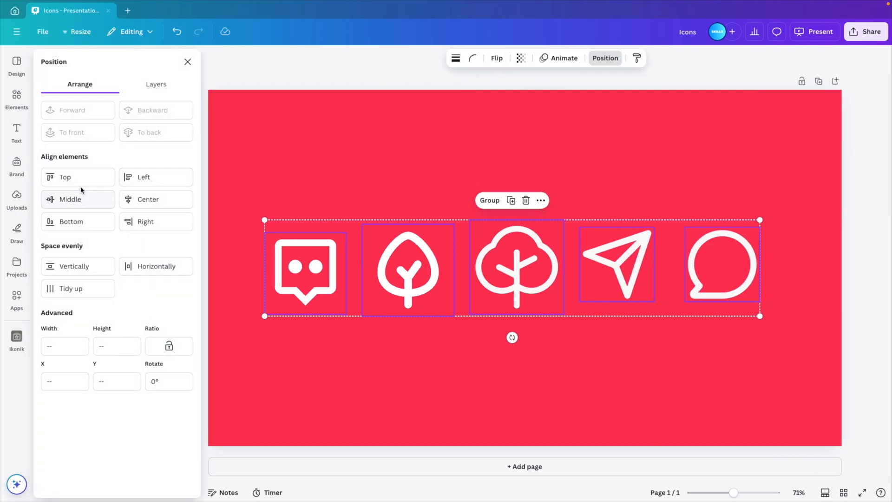
pyautogui.click(76, 200)
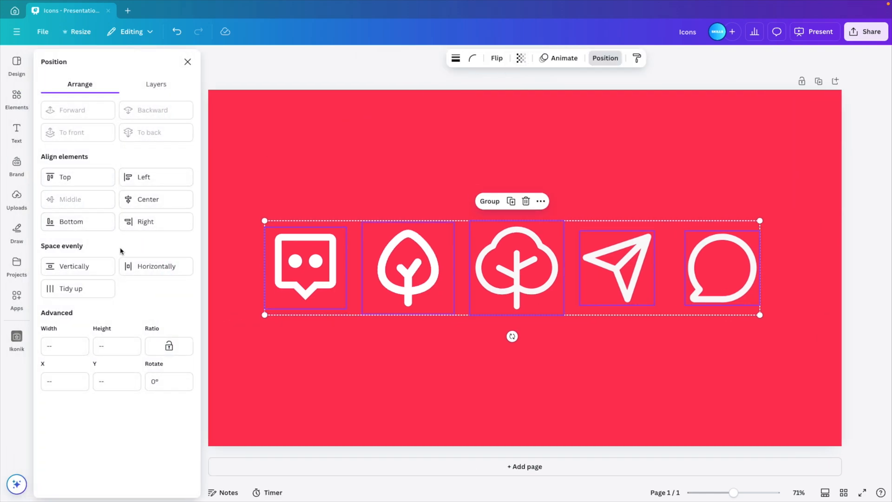
pyautogui.click(156, 266)
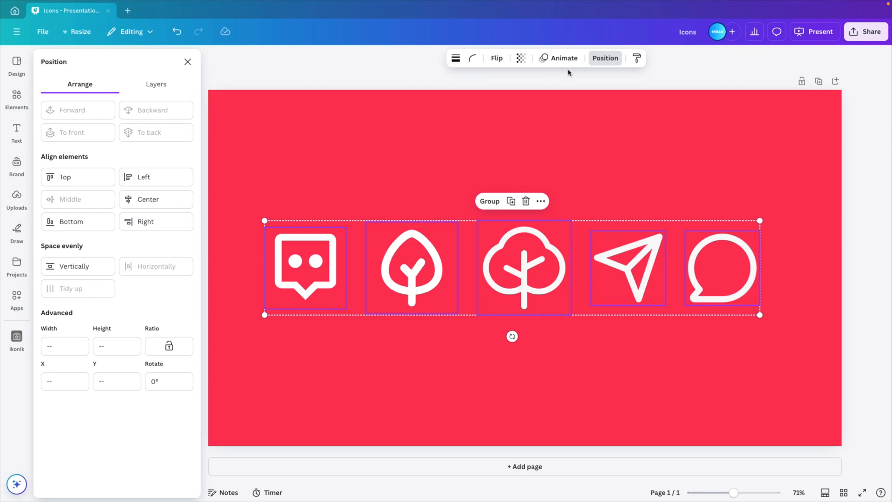
# - Apply the Rise entrance animation to the selected row of five icons
pyautogui.click(557, 58)
pyautogui.click(63, 234)
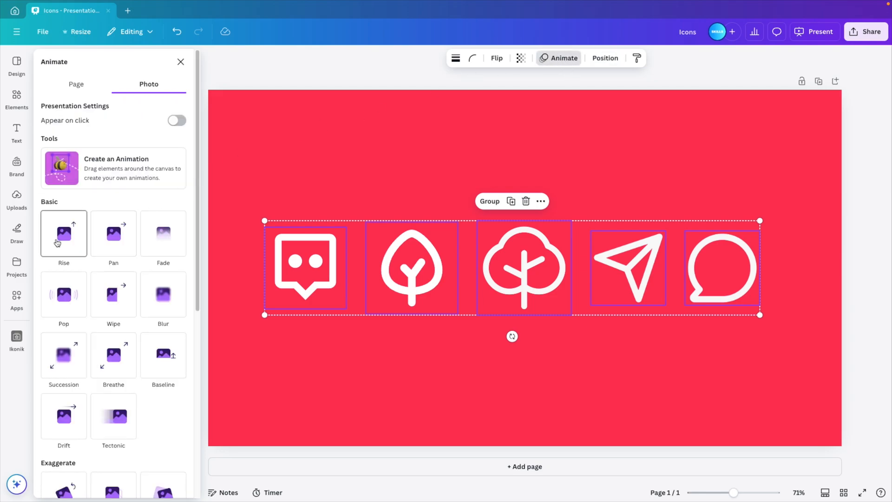
pyautogui.click(58, 242)
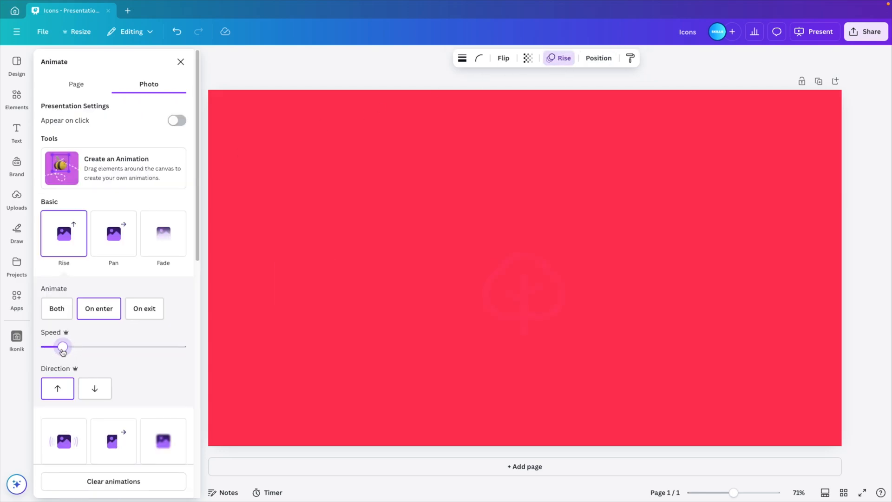